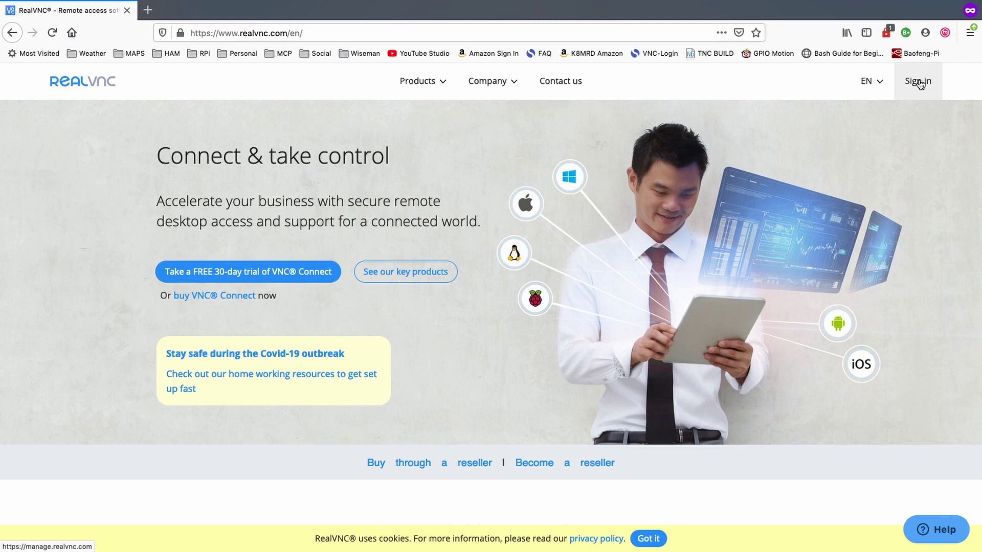
# Go to the RealVNC account sign-in page from the site's top navigation
pyautogui.click(919, 81)
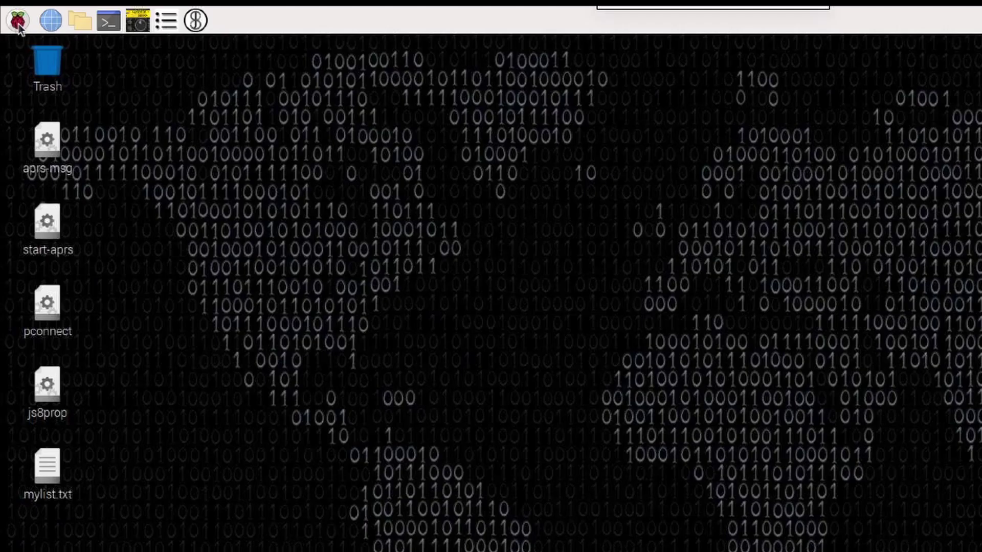
pyautogui.click(12, 9)
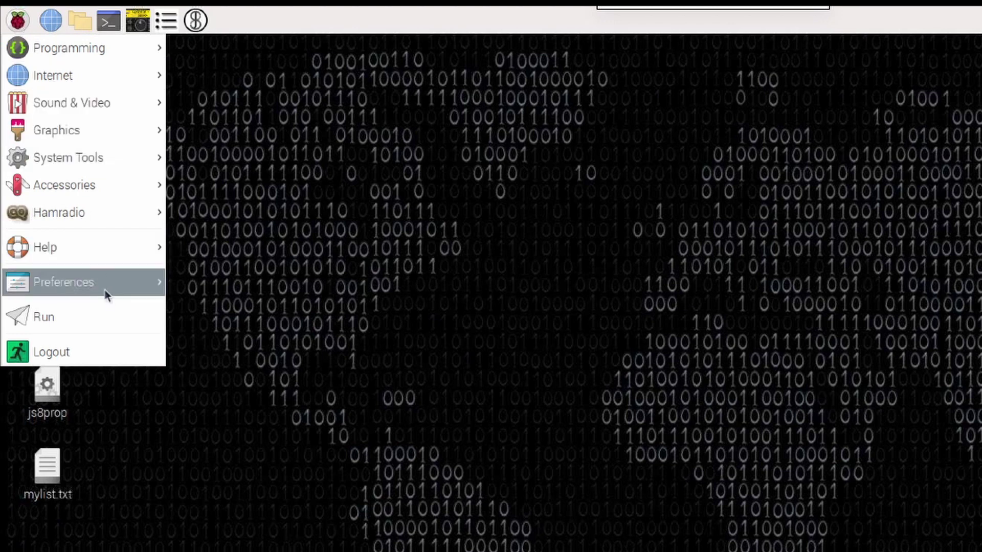
pyautogui.moveTo(43, 190)
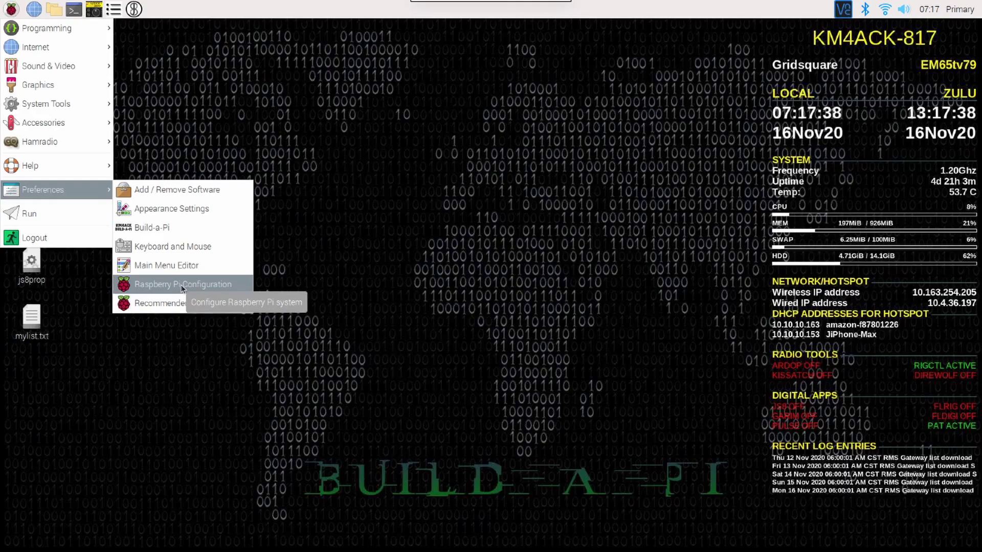
pyautogui.click(265, 423)
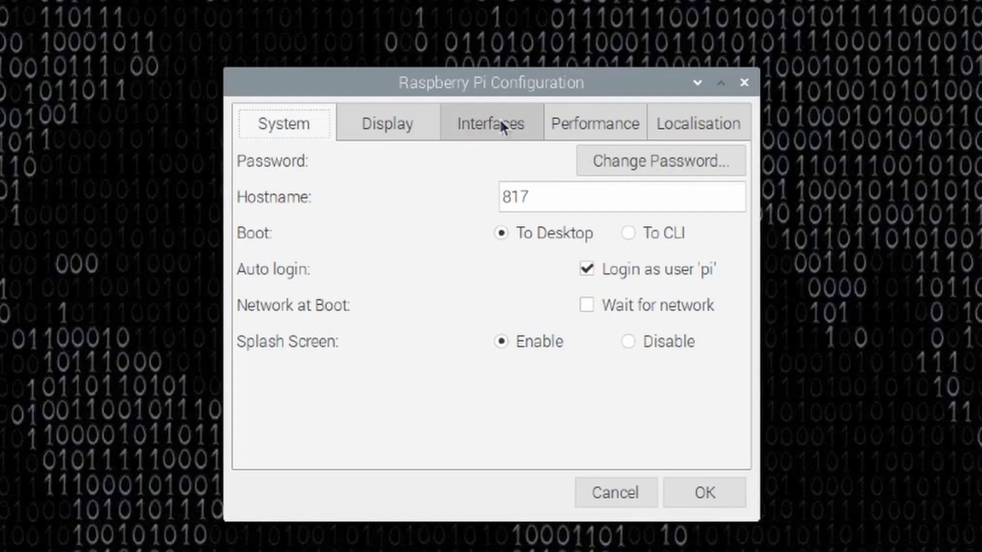
pyautogui.click(501, 126)
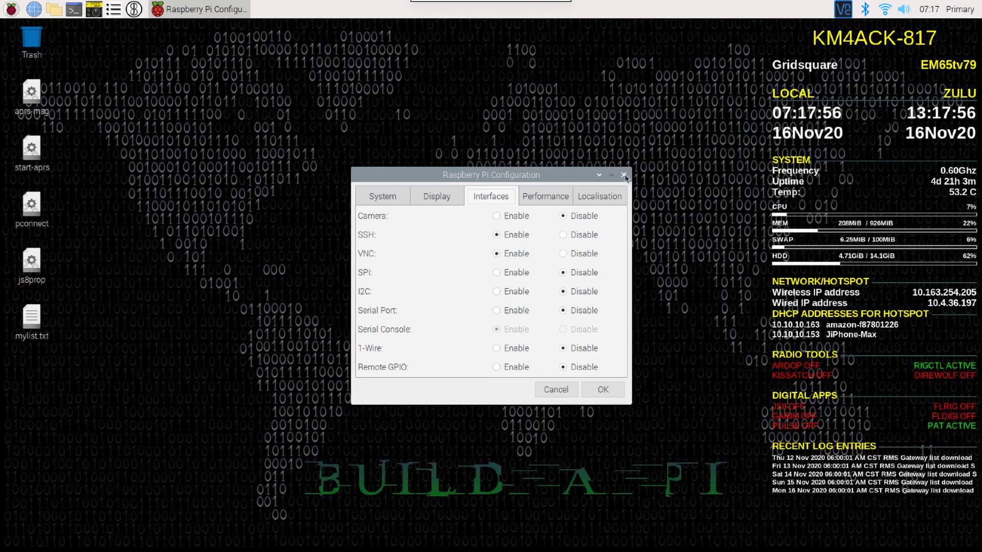
pyautogui.click(624, 174)
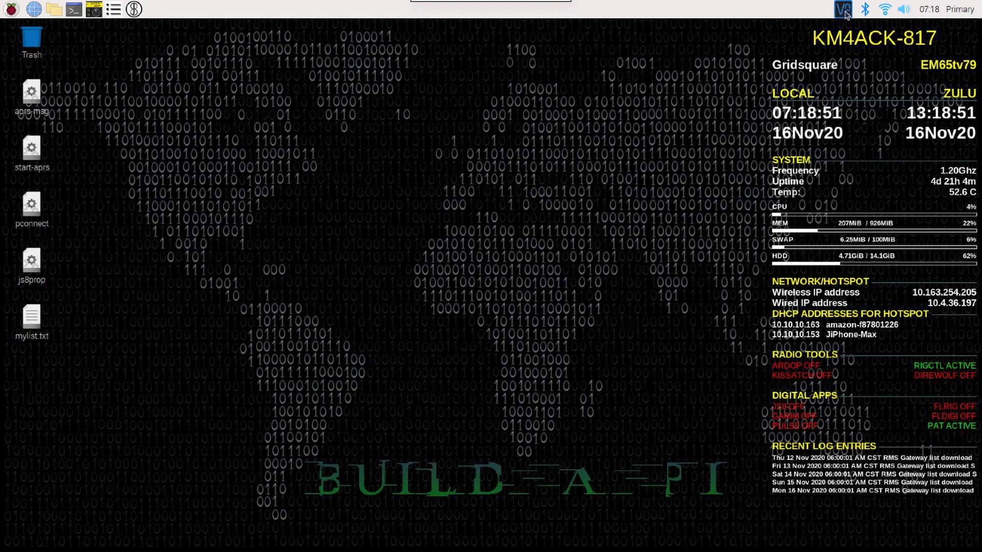
# Open the VNC Server status window and begin signing in for cloud connectivity
pyautogui.click(845, 11)
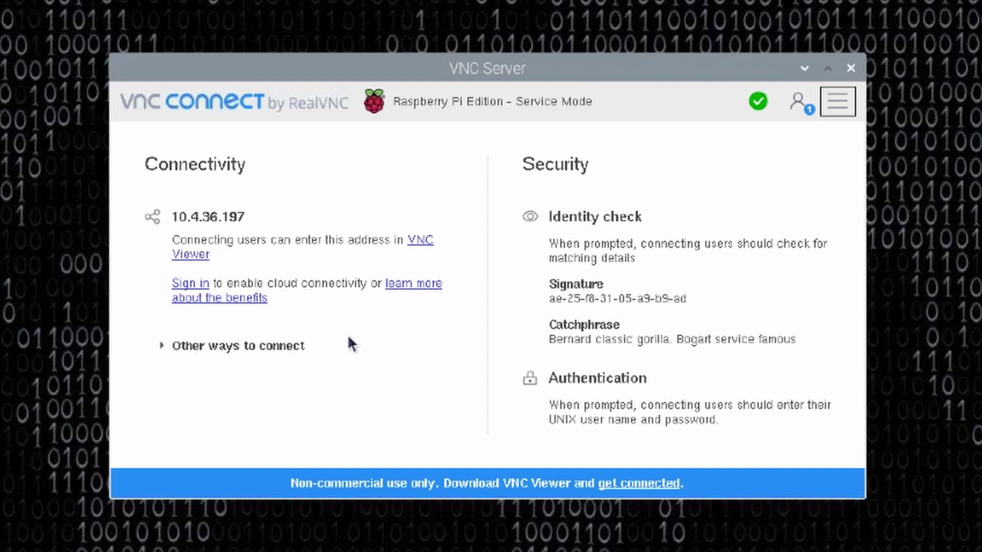
pyautogui.click(187, 282)
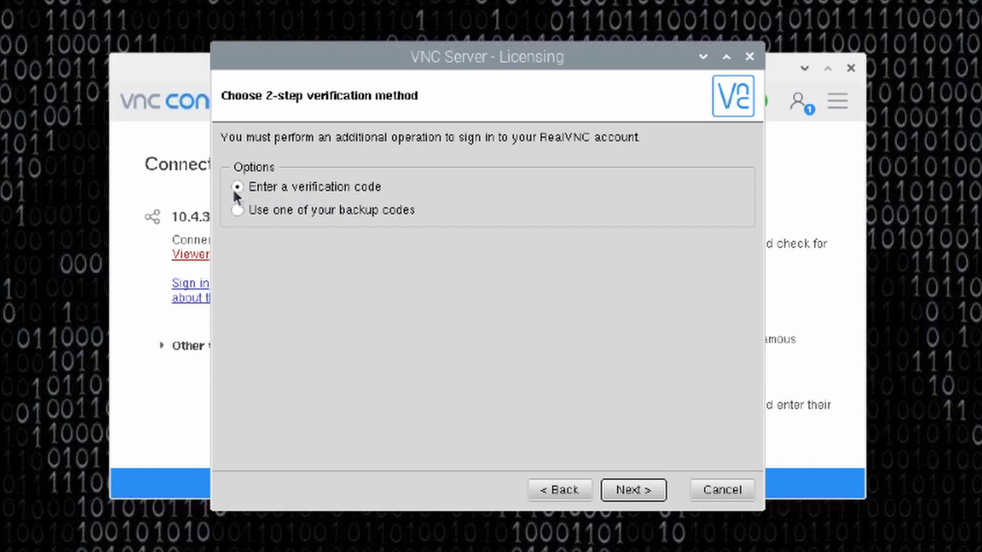
# Complete two-step verification by entering a verification code
pyautogui.click(641, 489)
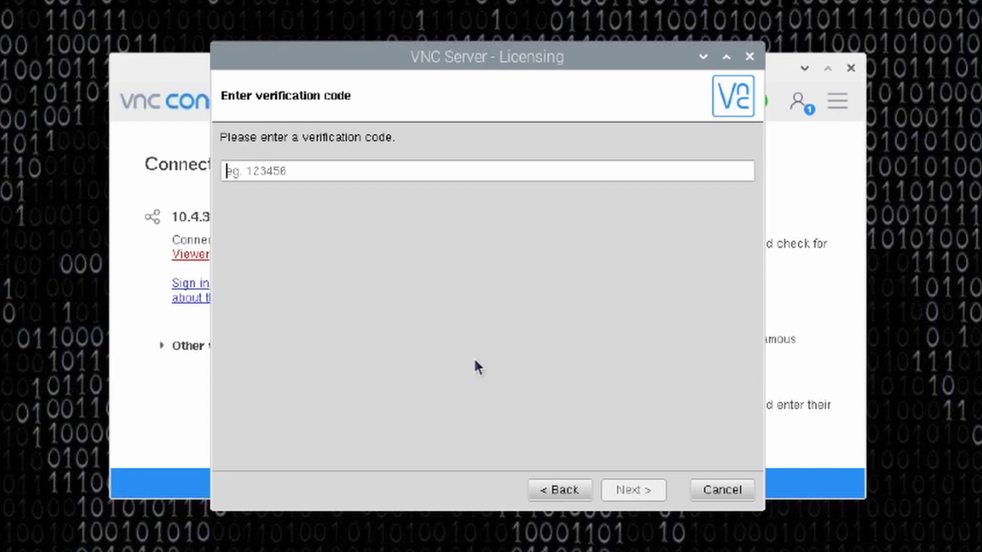
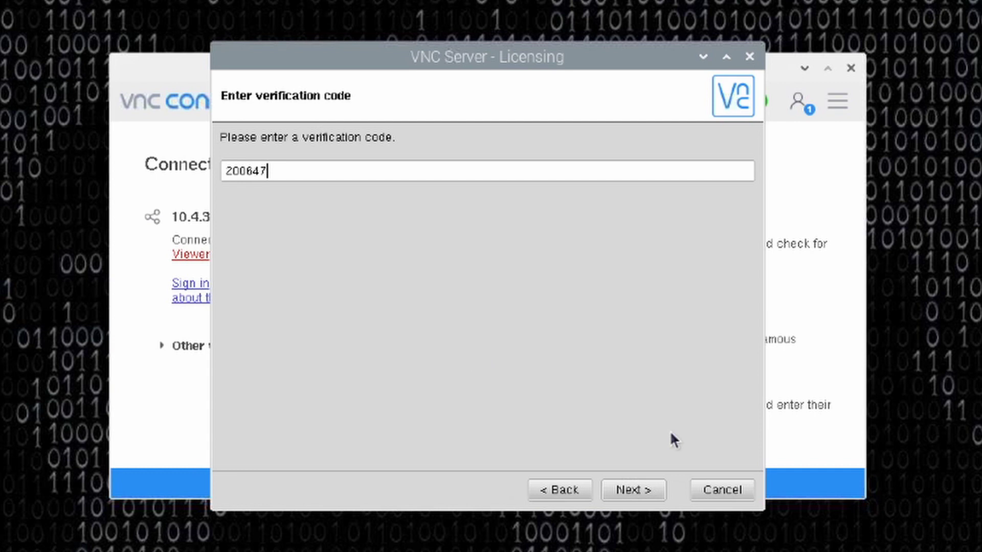
pyautogui.click(642, 495)
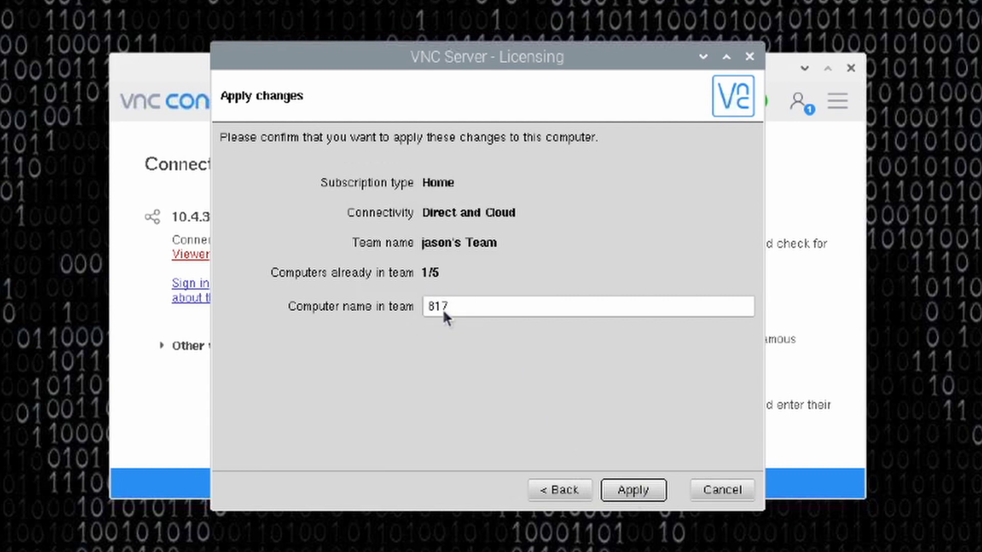
# Apply the Home subscription to computer 817, finish the wizard, and close VNC Server
pyautogui.click(628, 491)
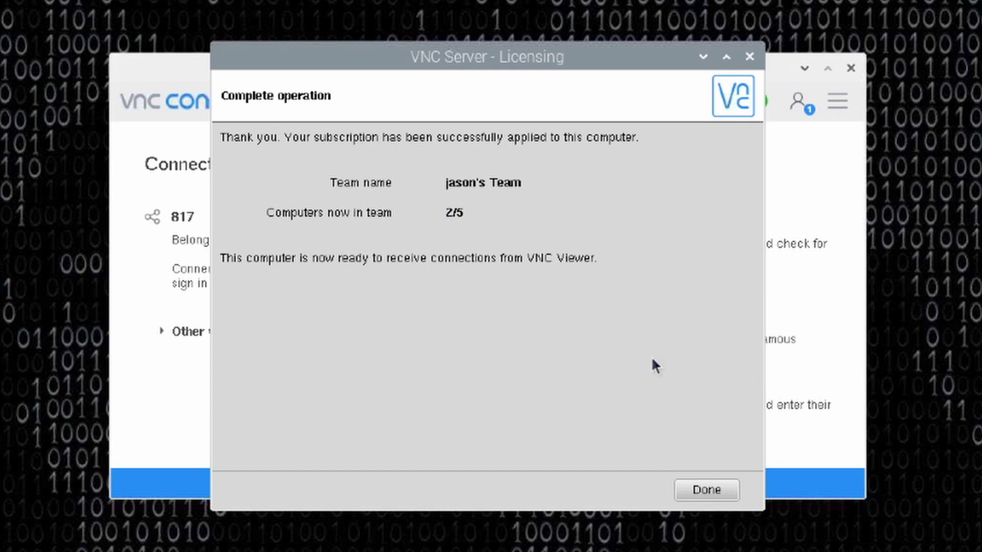
pyautogui.click(705, 490)
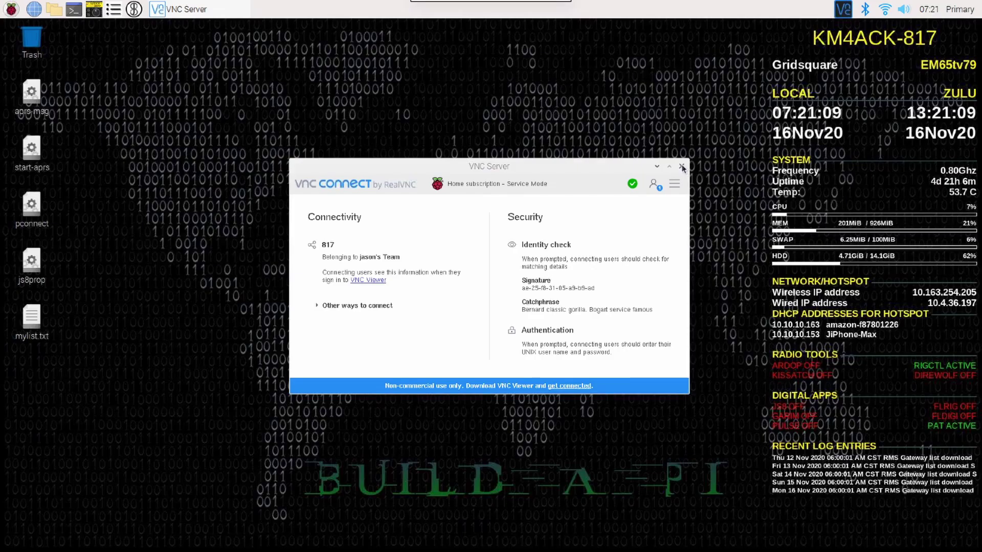
pyautogui.click(681, 164)
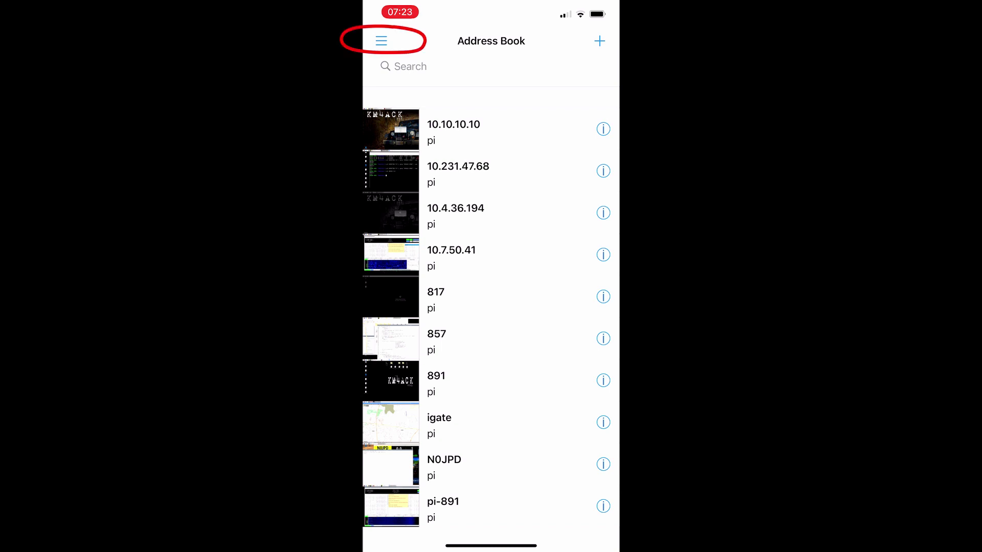
# Show the cloud team's computers from the VNC Viewer menu
pyautogui.click(381, 41)
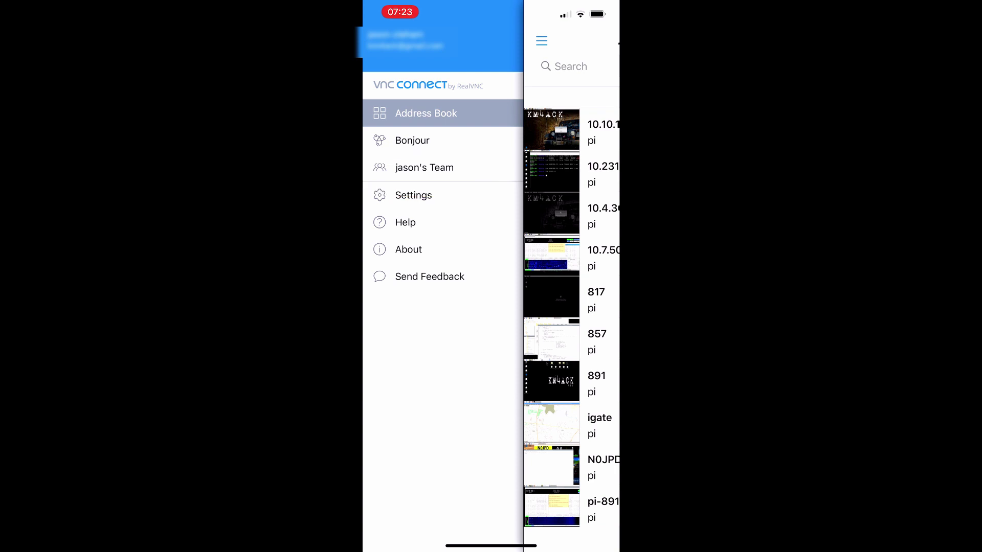
pyautogui.click(424, 168)
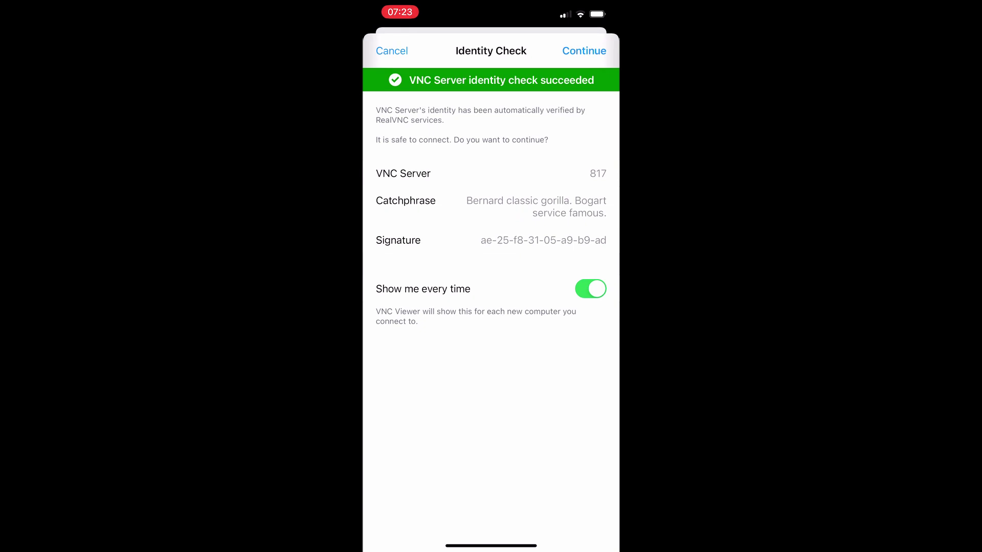
# Accept computer 817's verified identity, toggling Remember Password on and back off
pyautogui.click(584, 51)
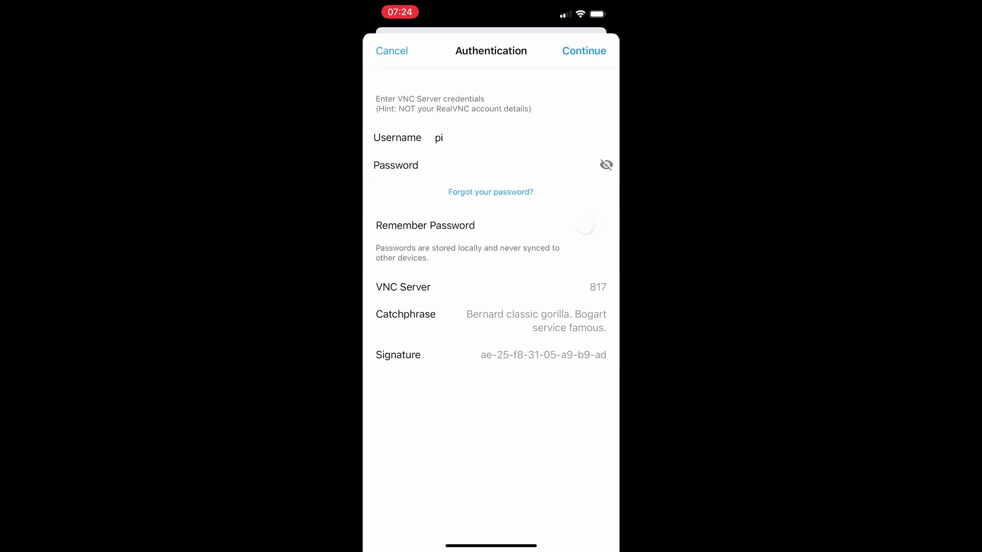
pyautogui.click(590, 225)
pyautogui.click(590, 226)
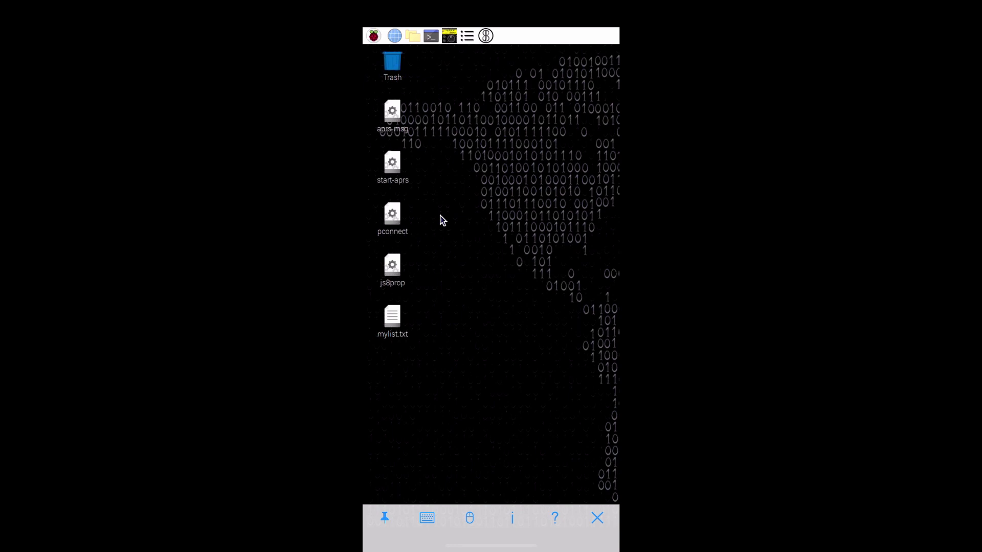
# Launch Pat Menu from the remote Raspberry Pi's taskbar
pyautogui.click(466, 36)
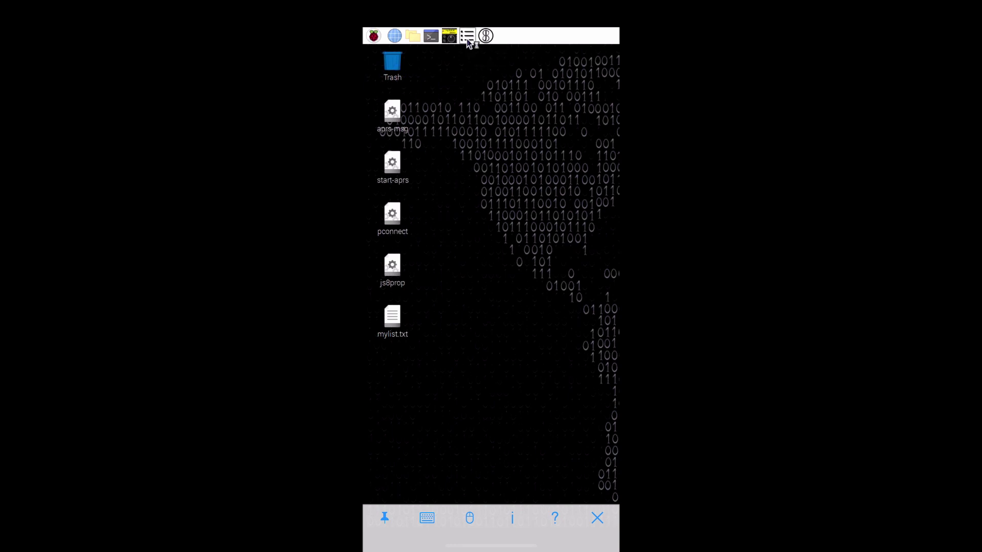